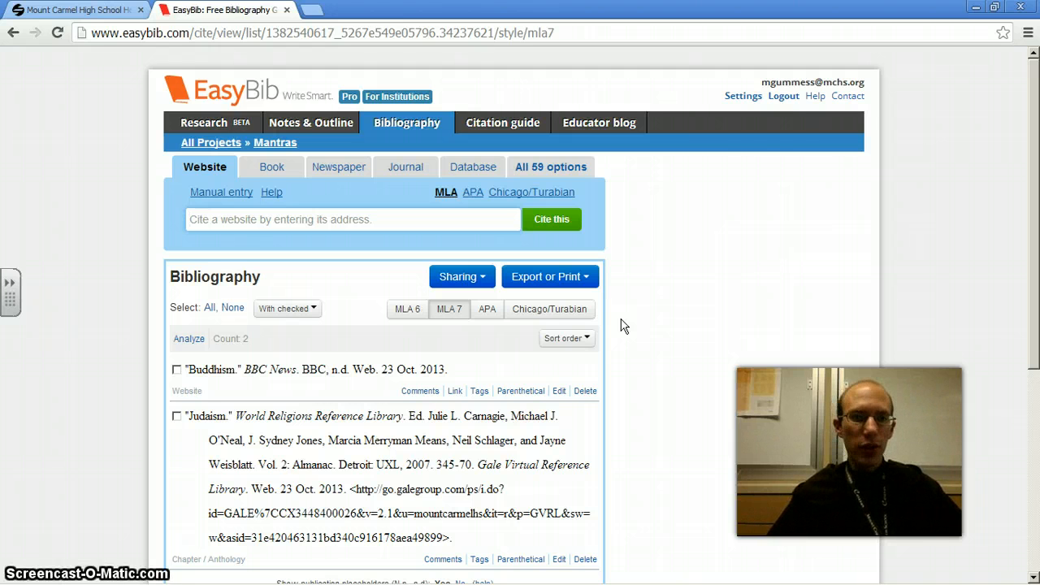
Step: Log out of the account and log back in
{"action": "left_click", "coordinate": [783, 98]}
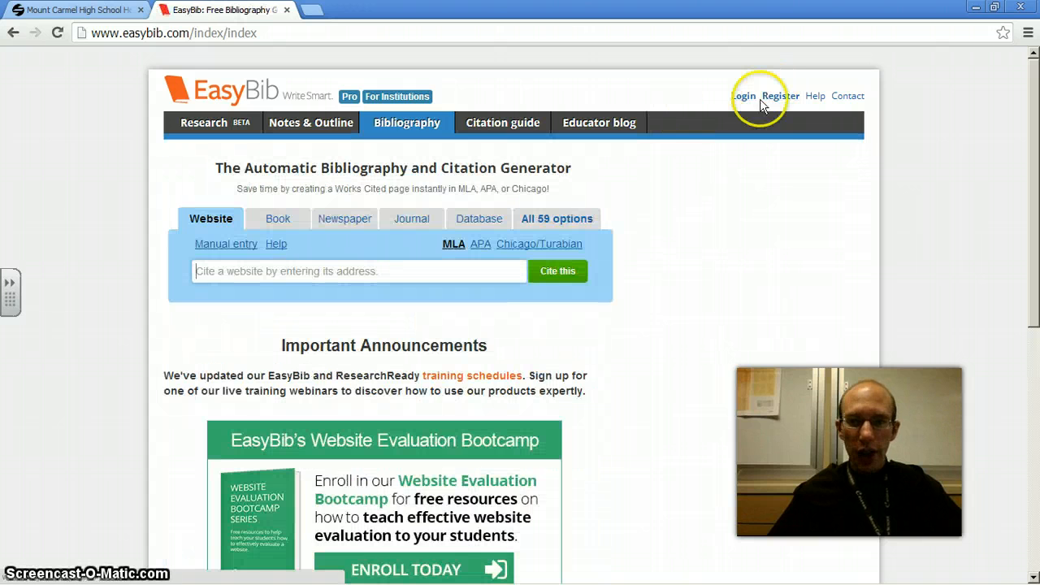
{"action": "left_click", "coordinate": [742, 97]}
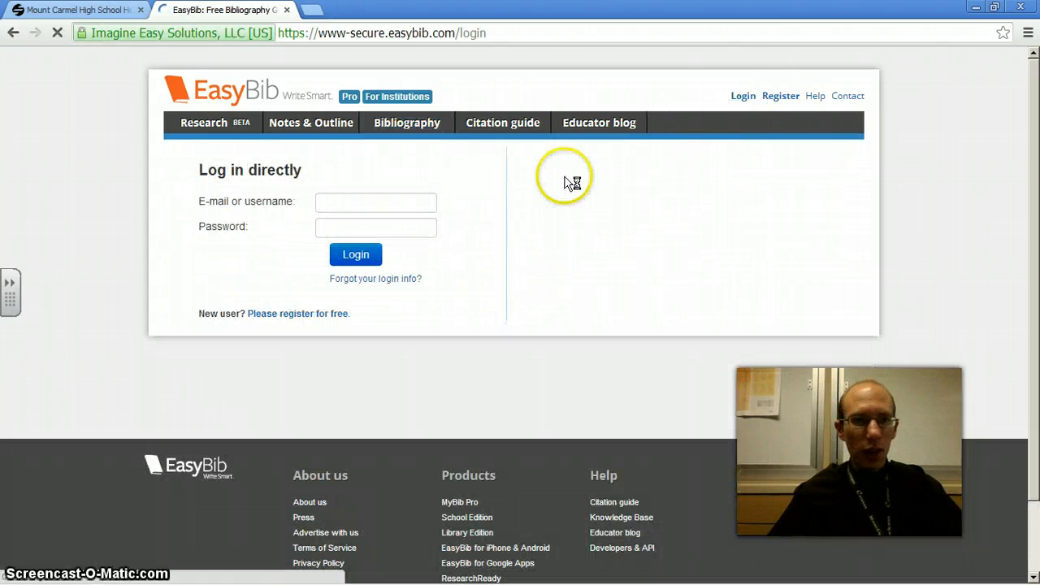
{"action": "left_click", "coordinate": [372, 255]}
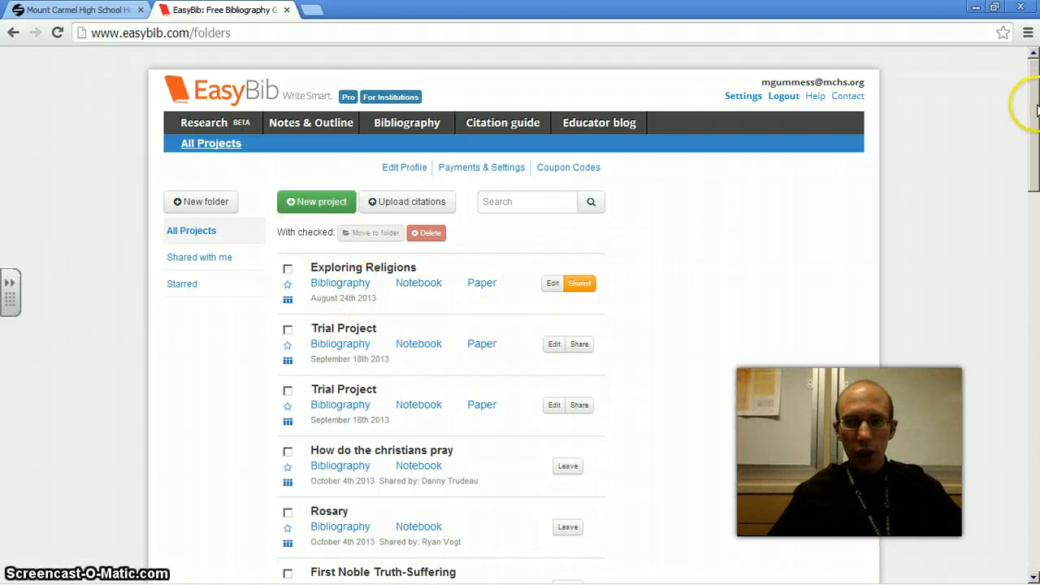
Step: Open the bibliography of the Mantras project from the project list
{"action": "left_click_drag", "start_coordinate": [1036, 108], "coordinate": [1036, 459]}
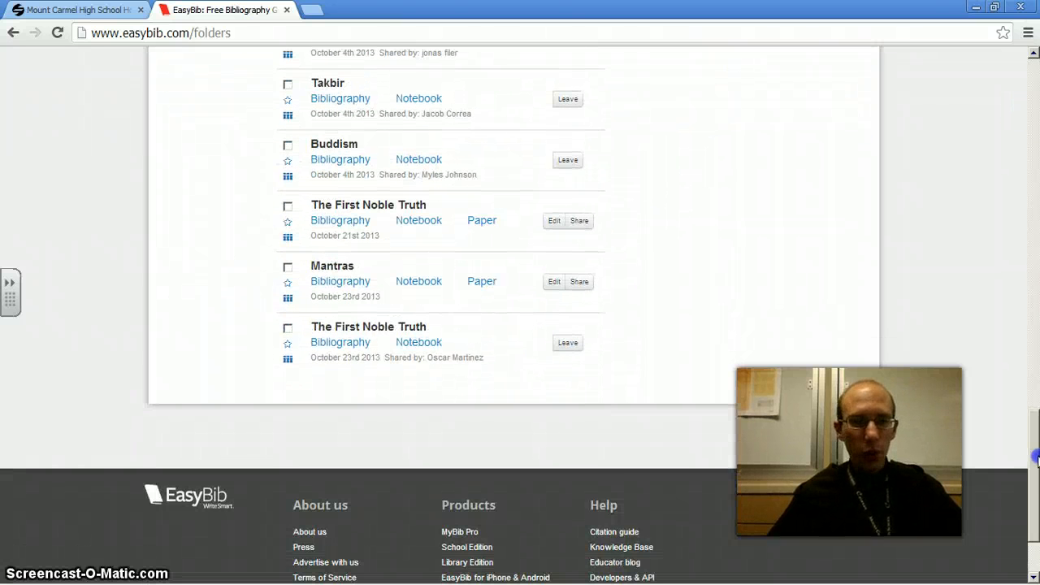
{"action": "left_click", "coordinate": [345, 282]}
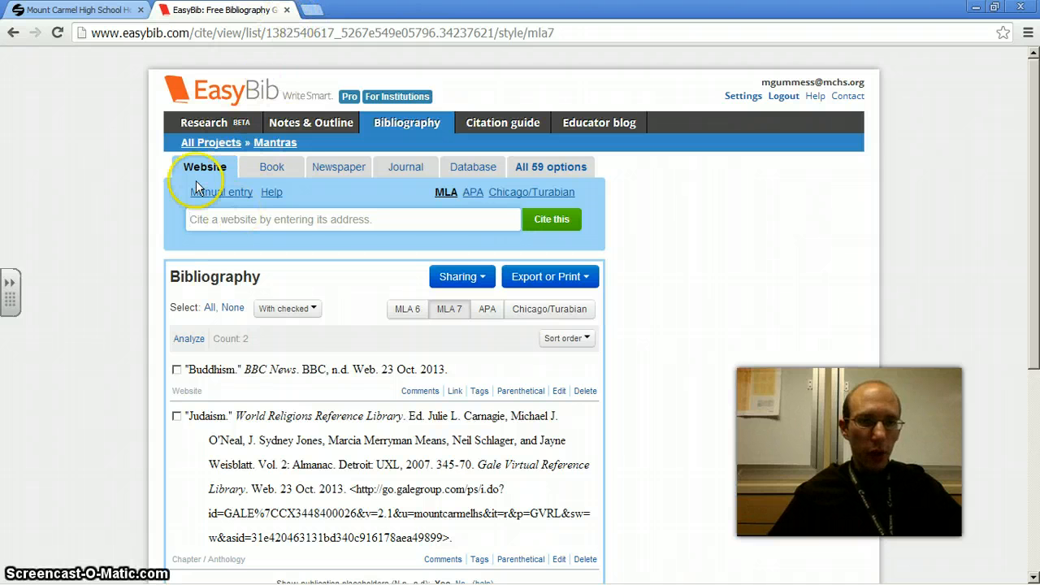
Step: Search Google for "BBC religions" in a new browser tab
{"action": "left_click", "coordinate": [315, 10]}
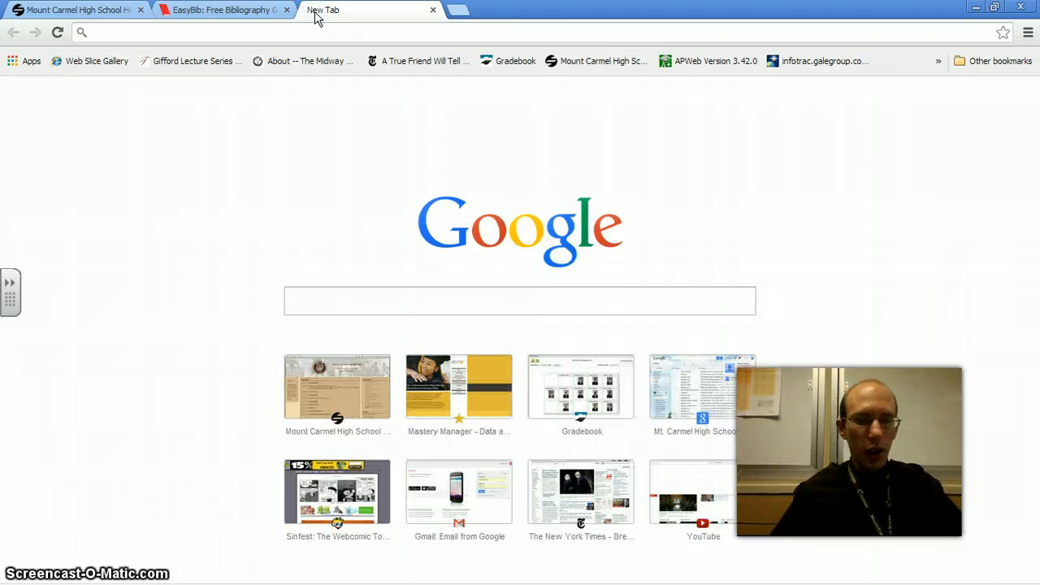
{"action": "type", "text": "BBC we"}
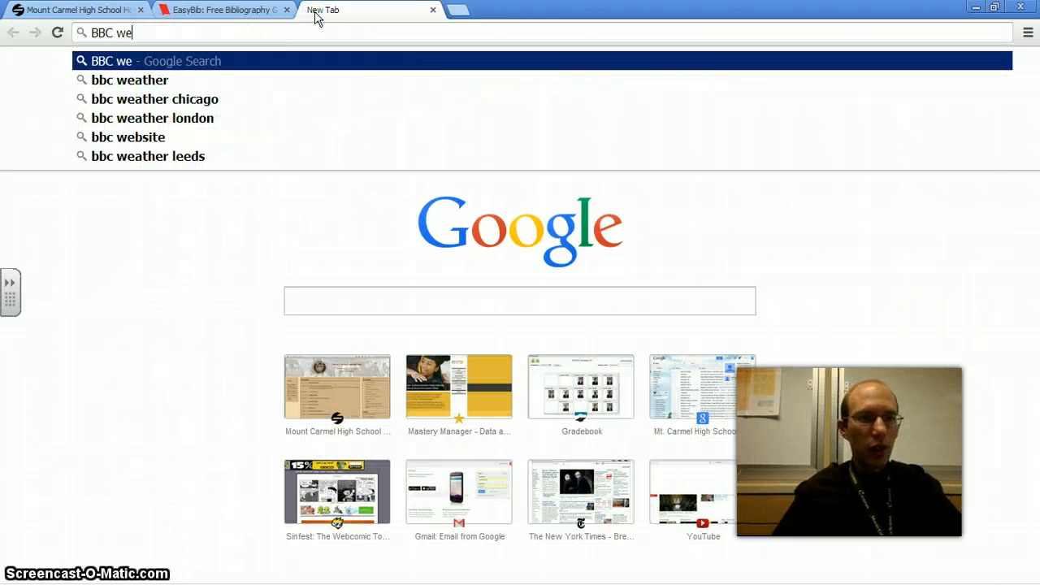
{"action": "type", "text": "bsit"}
{"action": "key", "text": "BackSpace"}
{"action": "key", "text": "BackSpace"}
{"action": "key", "text": "BackSpace"}
{"action": "key", "text": "BackSpace"}
{"action": "key", "text": "BackSpace"}
{"action": "key", "text": "BackSpace"}
{"action": "key", "text": "BackSpace"}
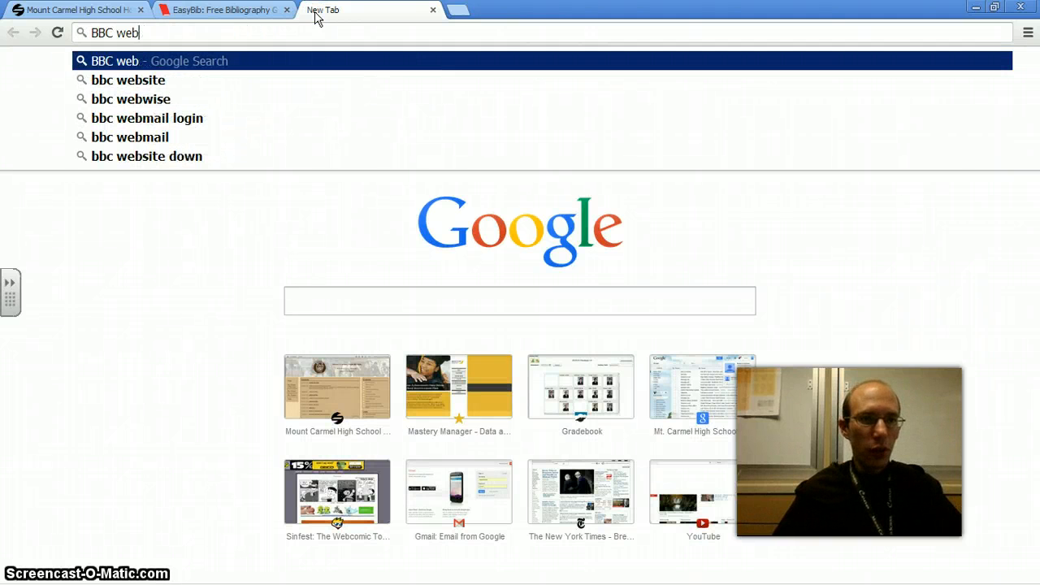
{"action": "type", "text": "religions"}
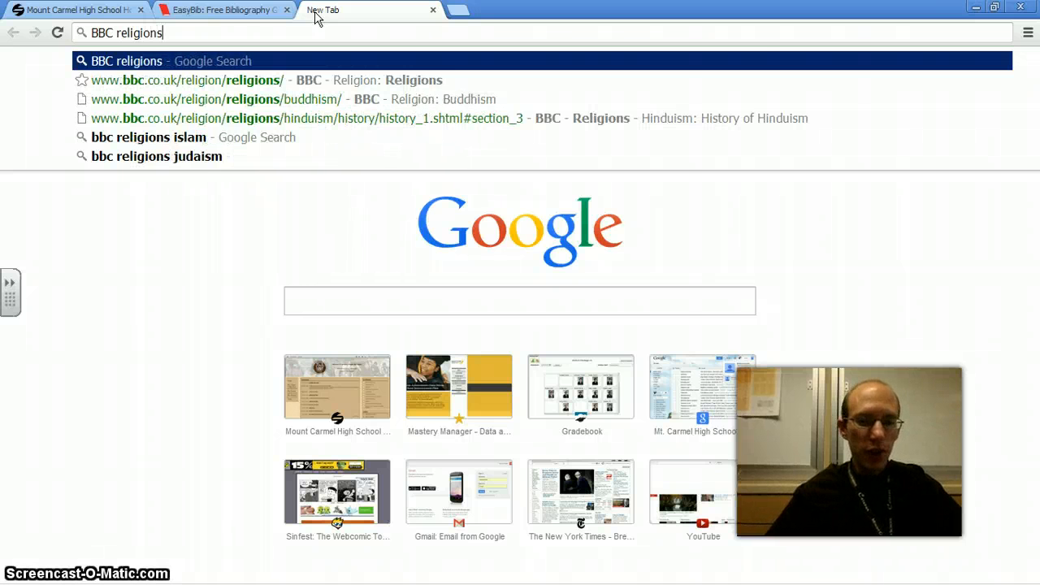
{"action": "key", "text": "Return"}
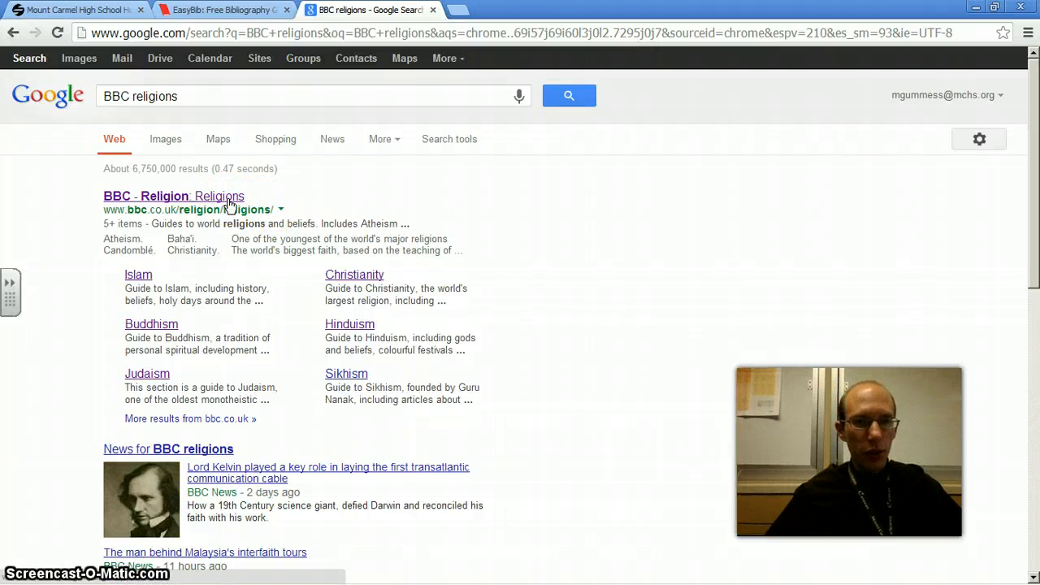
Step: Open the BBC Religions result and go to its Buddhism page
{"action": "left_click", "coordinate": [229, 203]}
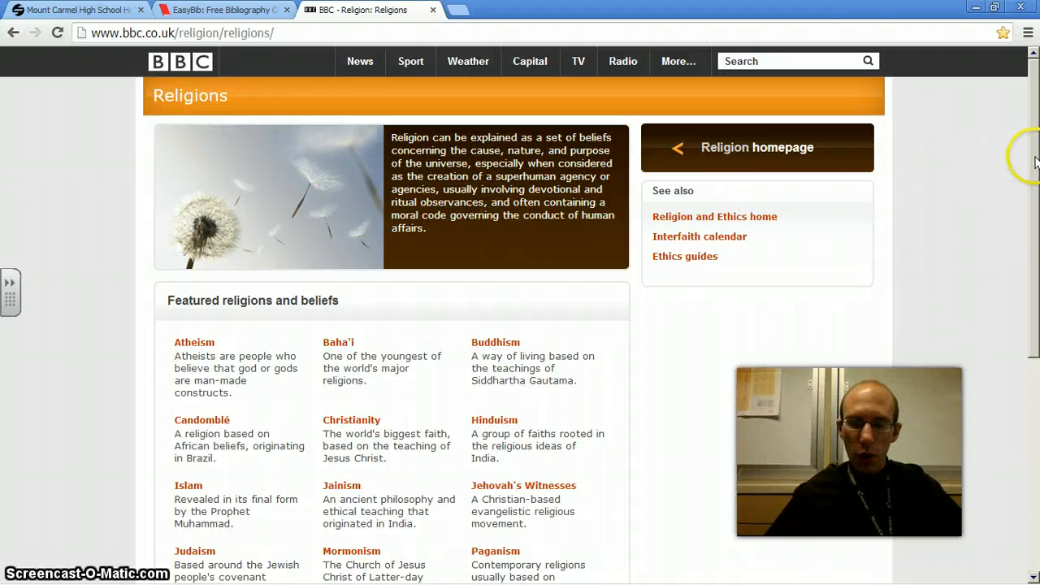
{"action": "left_click_drag", "start_coordinate": [1030, 157], "coordinate": [1034, 289]}
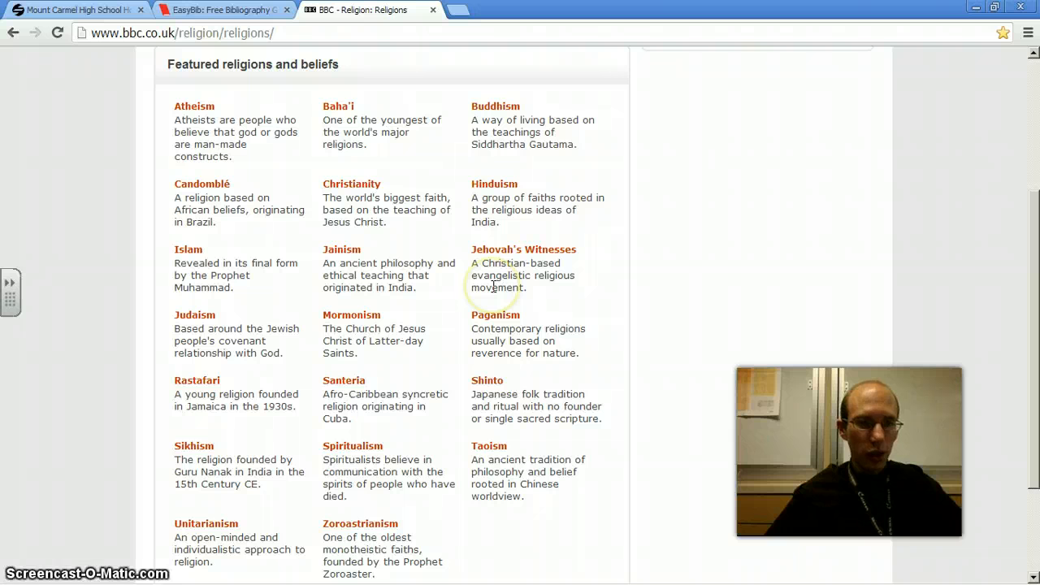
{"action": "left_click", "coordinate": [497, 106]}
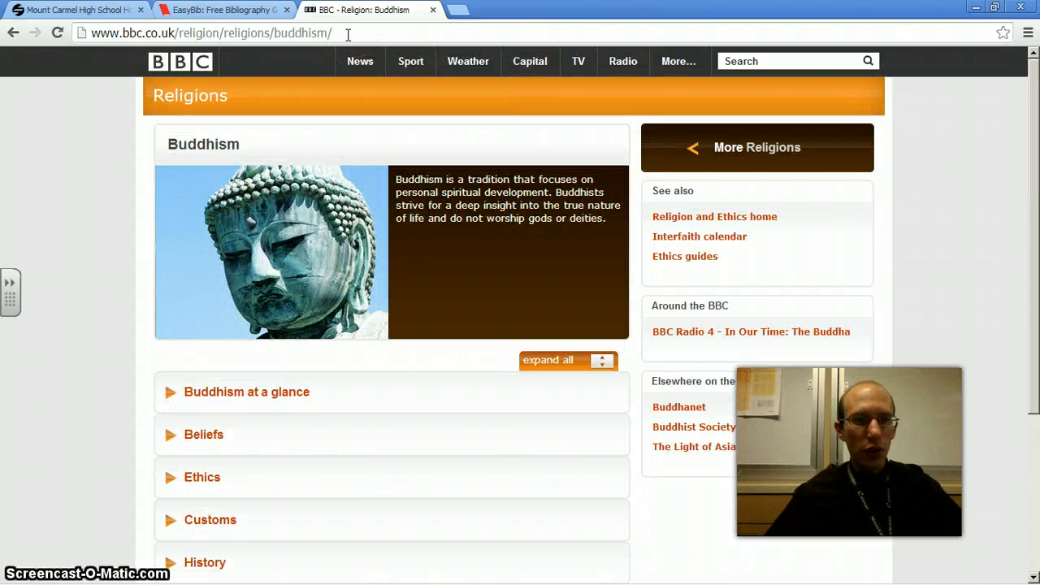
Step: Copy the BBC Buddhism page's web address and start a website citation from it in the Mantras bibliography
{"action": "left_click", "coordinate": [348, 34]}
{"action": "key", "text": "ctrl+c"}
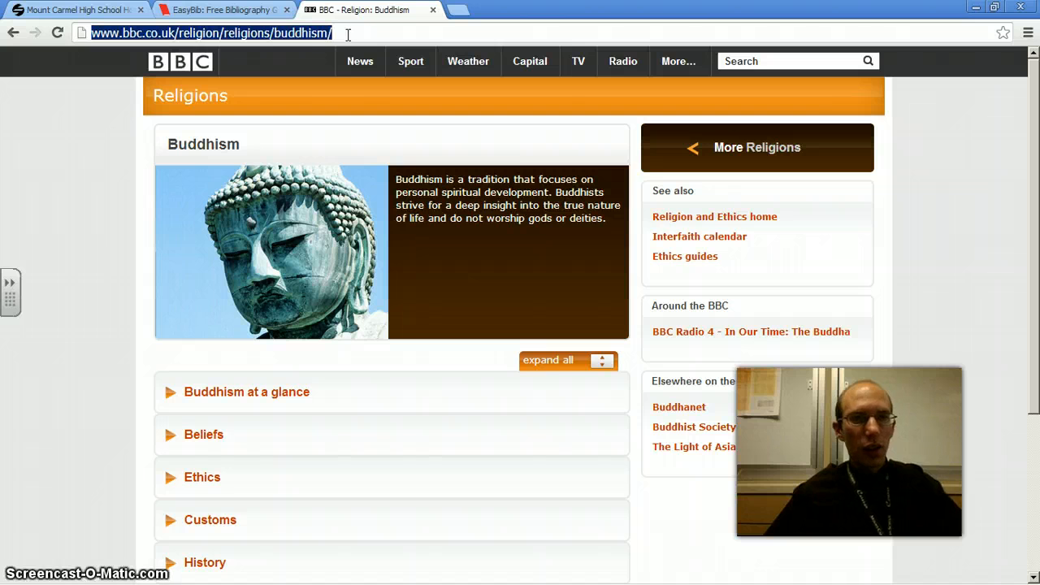
{"action": "left_click", "coordinate": [223, 10]}
{"action": "left_click", "coordinate": [276, 221]}
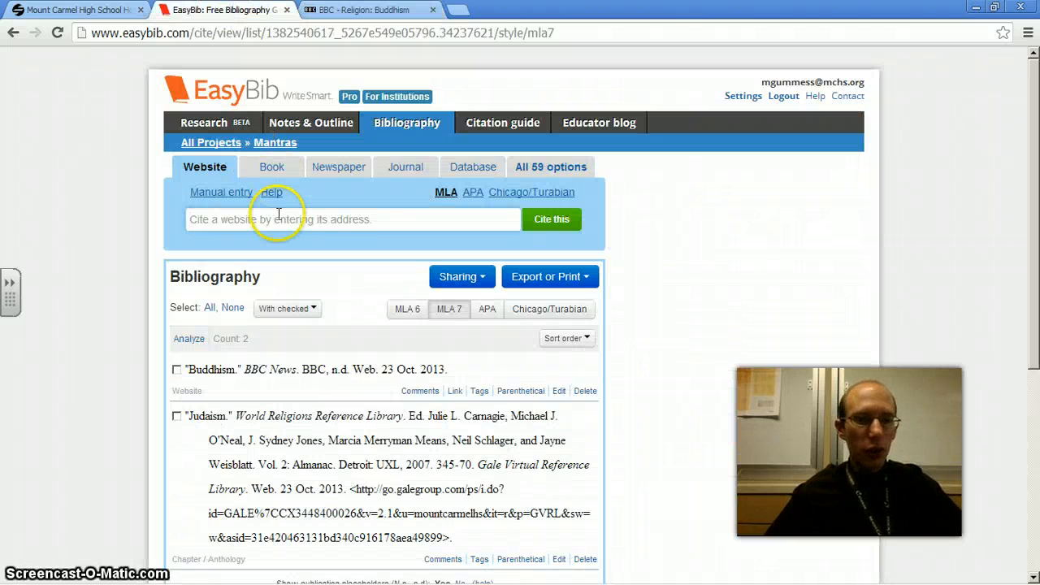
{"action": "key", "text": "ctrl+v"}
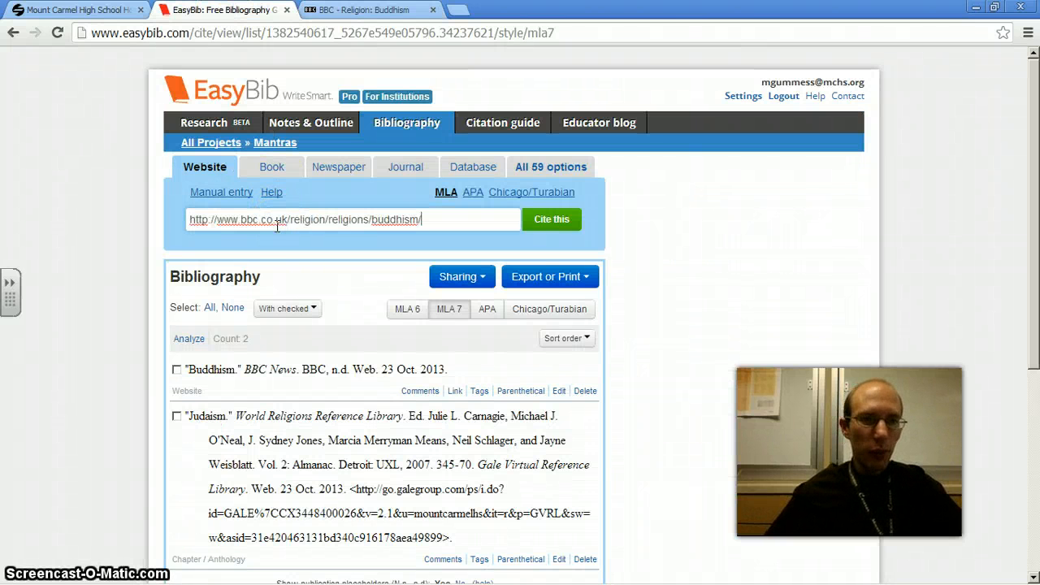
{"action": "left_click", "coordinate": [551, 222]}
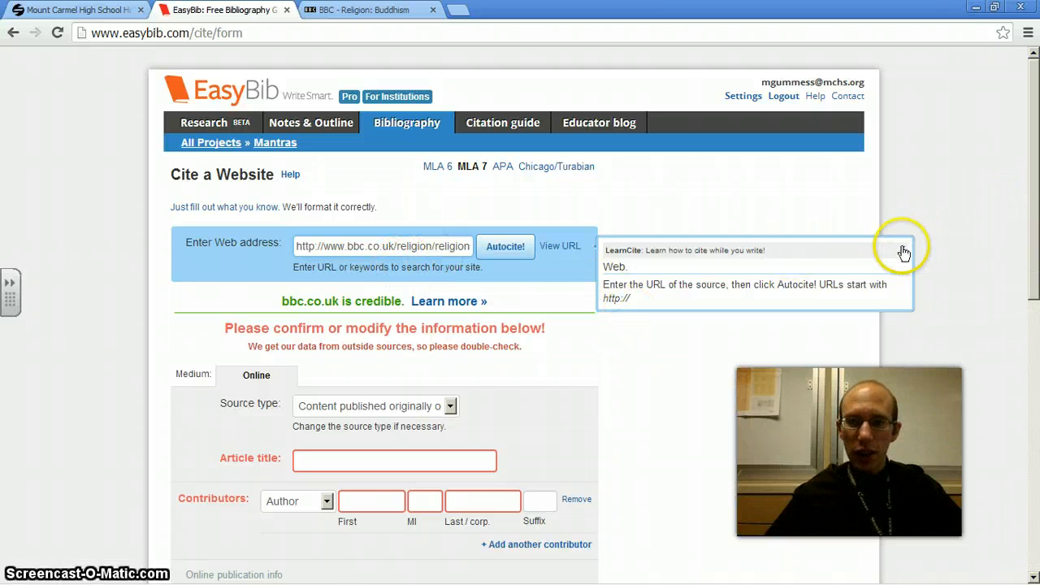
Step: Dismiss the LearnCite tip and enter Buddhism as the article title, consulting the BBC page for its heading
{"action": "left_click", "coordinate": [902, 249]}
{"action": "left_click_drag", "start_coordinate": [1030, 186], "coordinate": [1033, 281]}
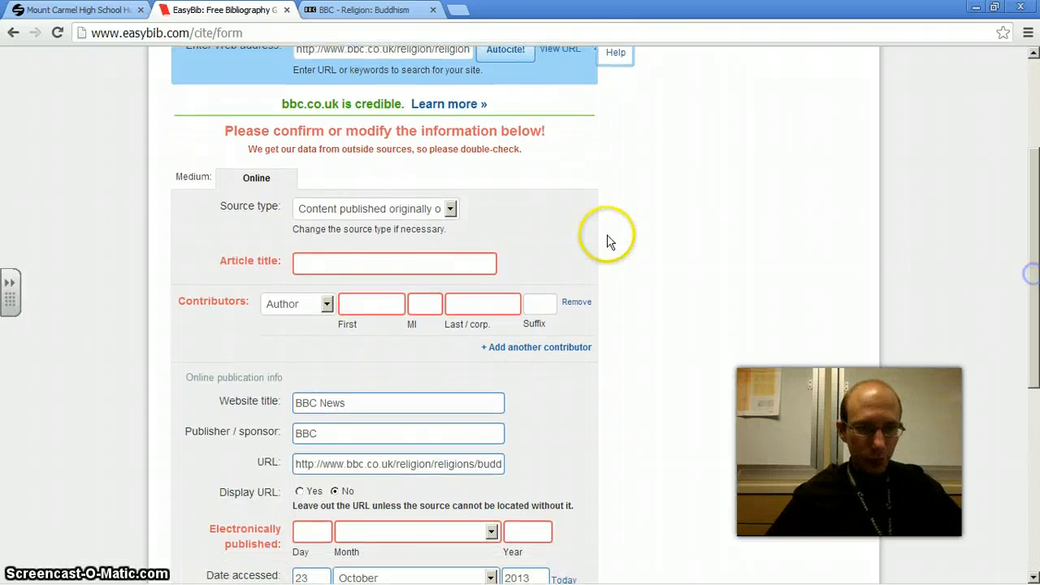
{"action": "left_click", "coordinate": [348, 258]}
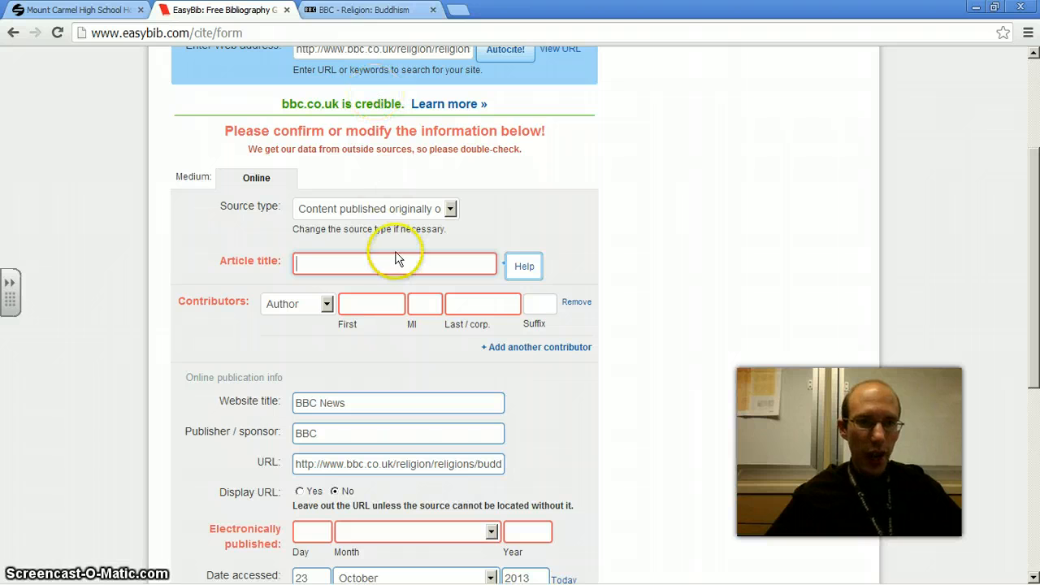
{"action": "left_click", "coordinate": [349, 9]}
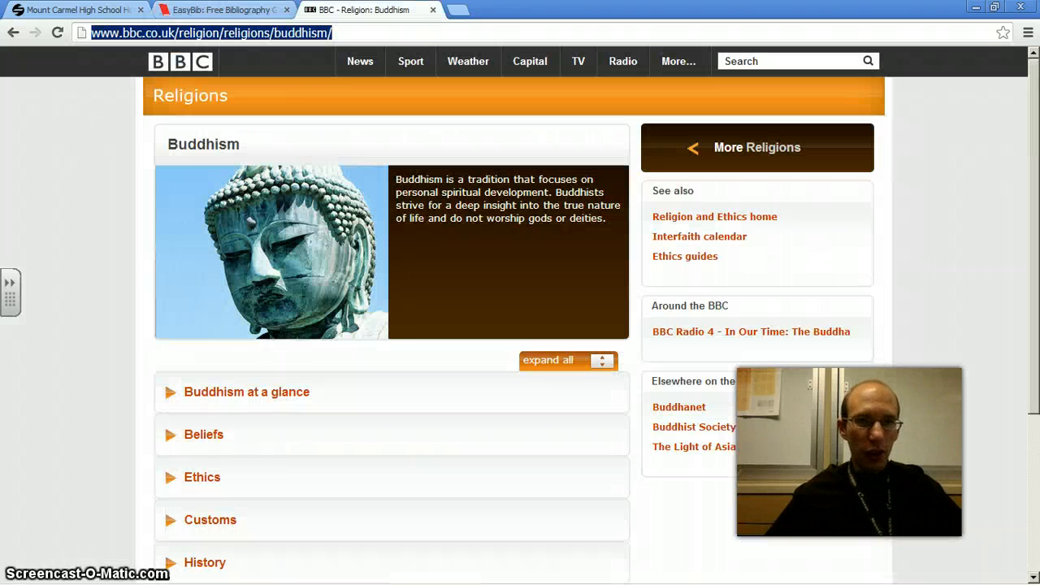
{"action": "left_click", "coordinate": [221, 10]}
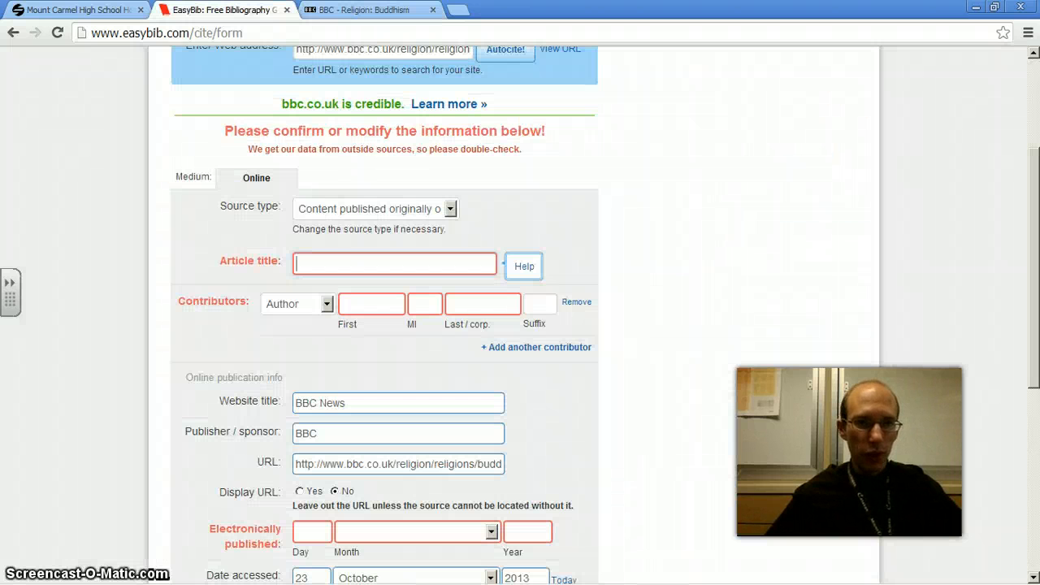
{"action": "type", "text": "Buddhi"}
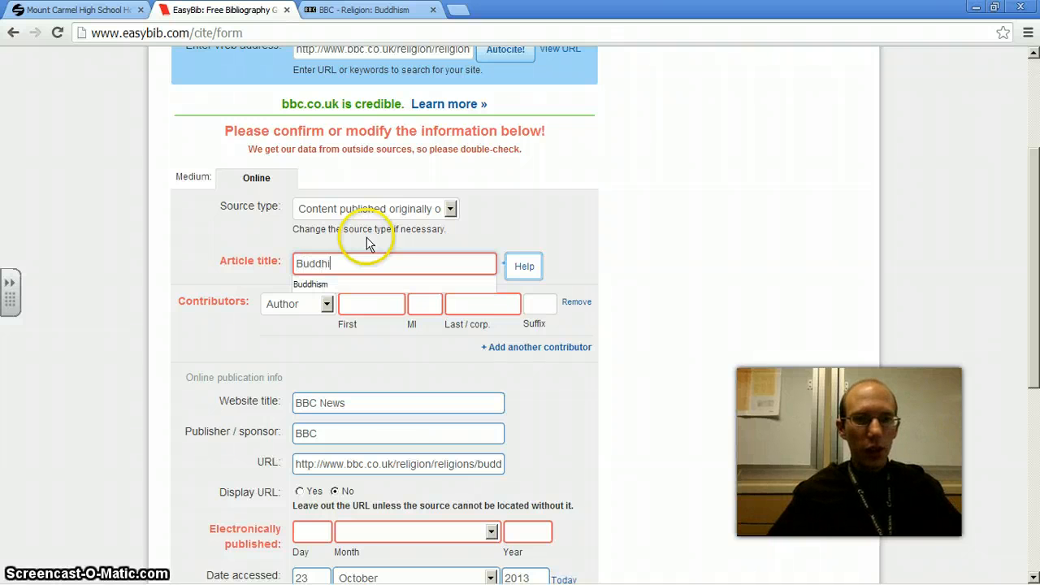
{"action": "type", "text": "sm"}
Step: Check the BBC Buddhism page for an author and publication date, and create the website citation with those fields blank
{"action": "left_click", "coordinate": [382, 11]}
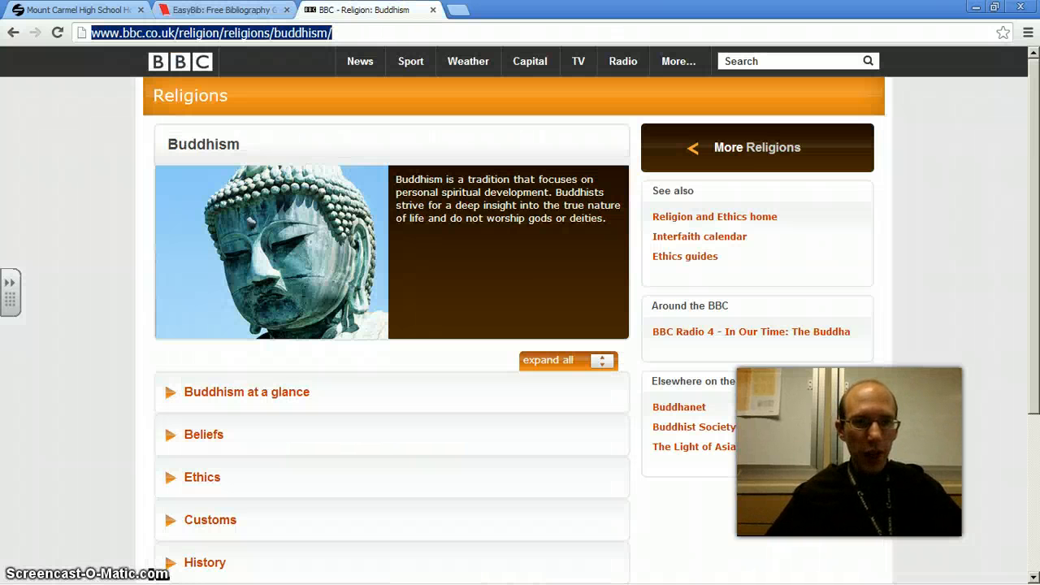
{"action": "left_click_drag", "start_coordinate": [1030, 146], "coordinate": [1034, 284]}
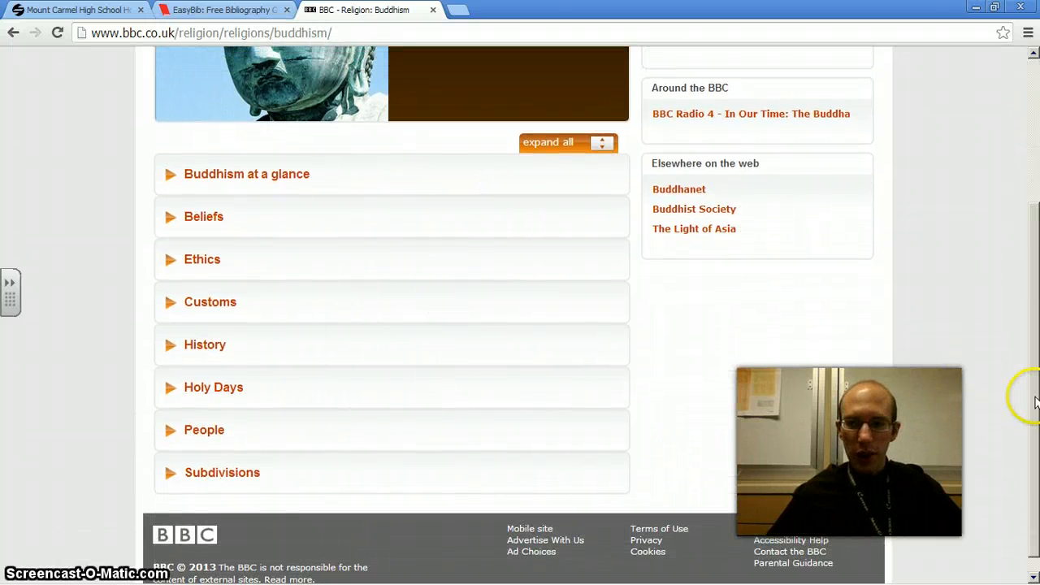
{"action": "left_click_drag", "start_coordinate": [1028, 397], "coordinate": [1035, 178]}
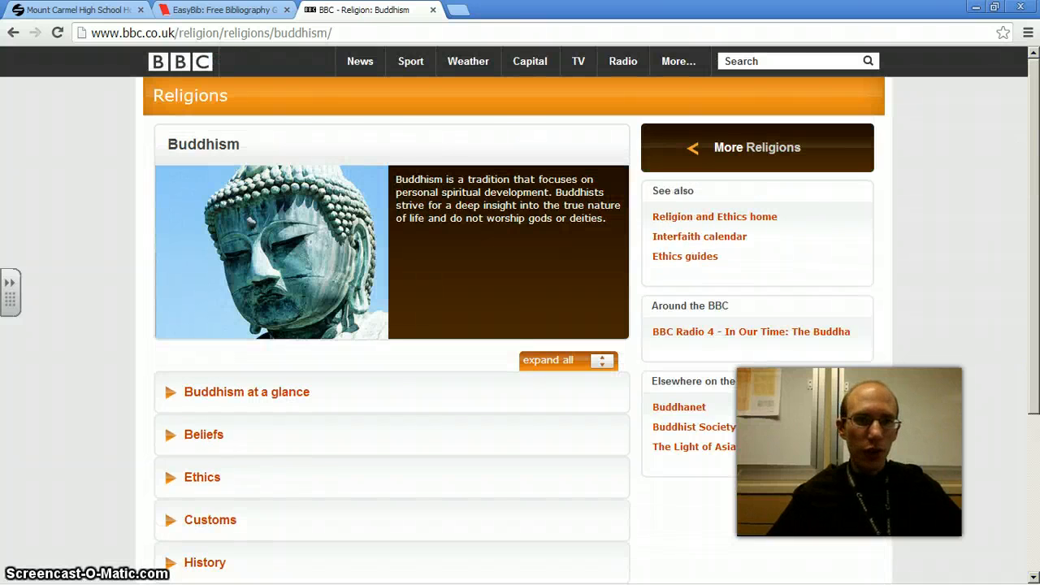
{"action": "left_click", "coordinate": [207, 10]}
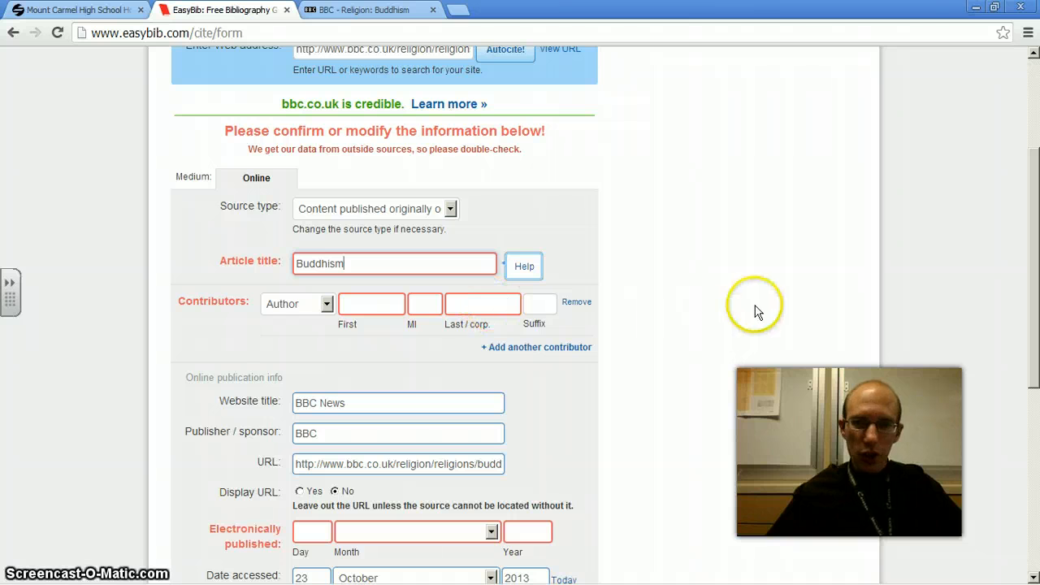
{"action": "left_click_drag", "start_coordinate": [1032, 289], "coordinate": [1036, 410]}
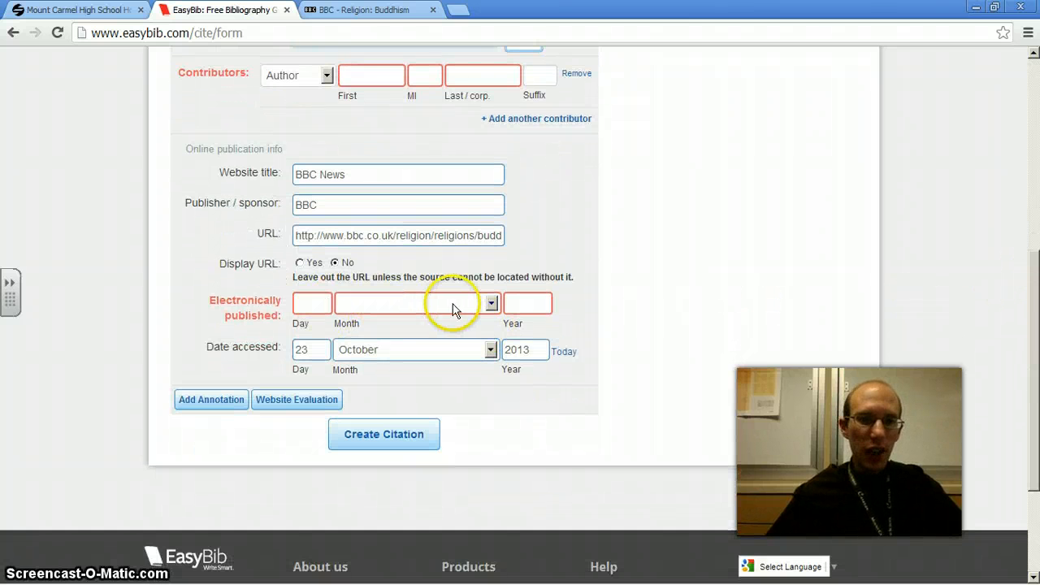
{"action": "left_click", "coordinate": [386, 10]}
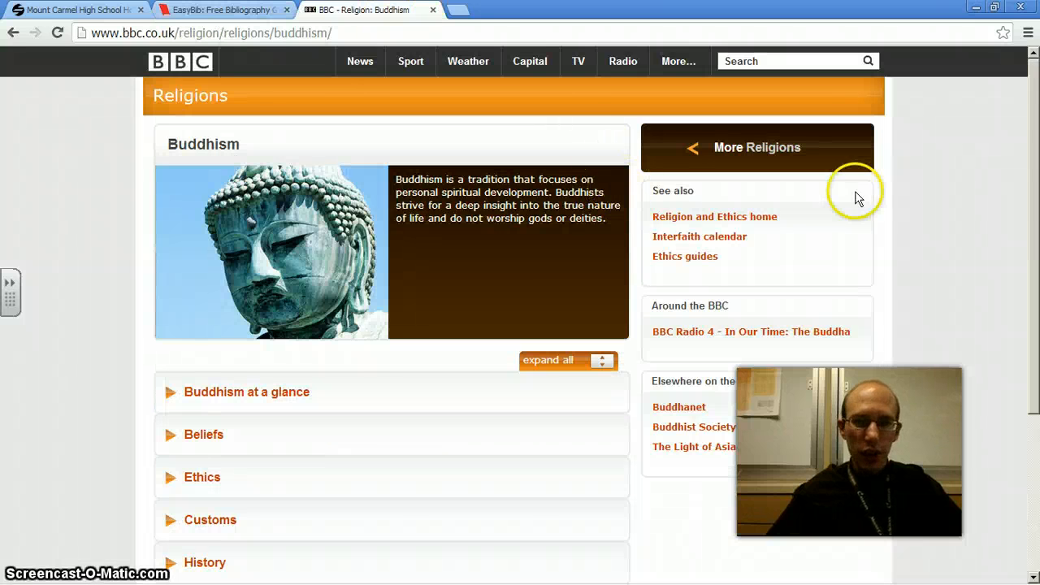
{"action": "left_click_drag", "start_coordinate": [1032, 173], "coordinate": [1036, 370]}
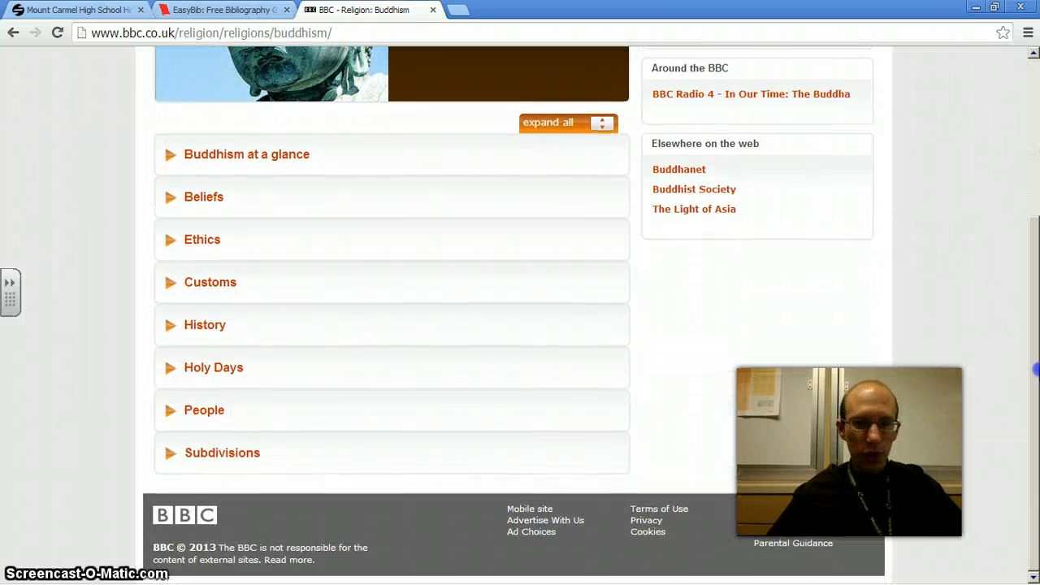
{"action": "left_click", "coordinate": [215, 9]}
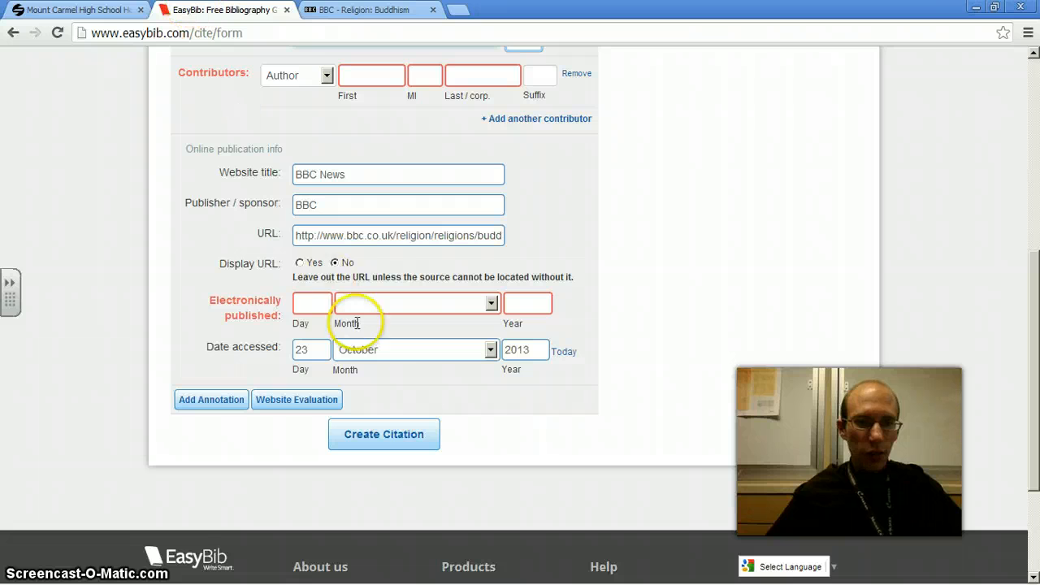
{"action": "left_click", "coordinate": [422, 446]}
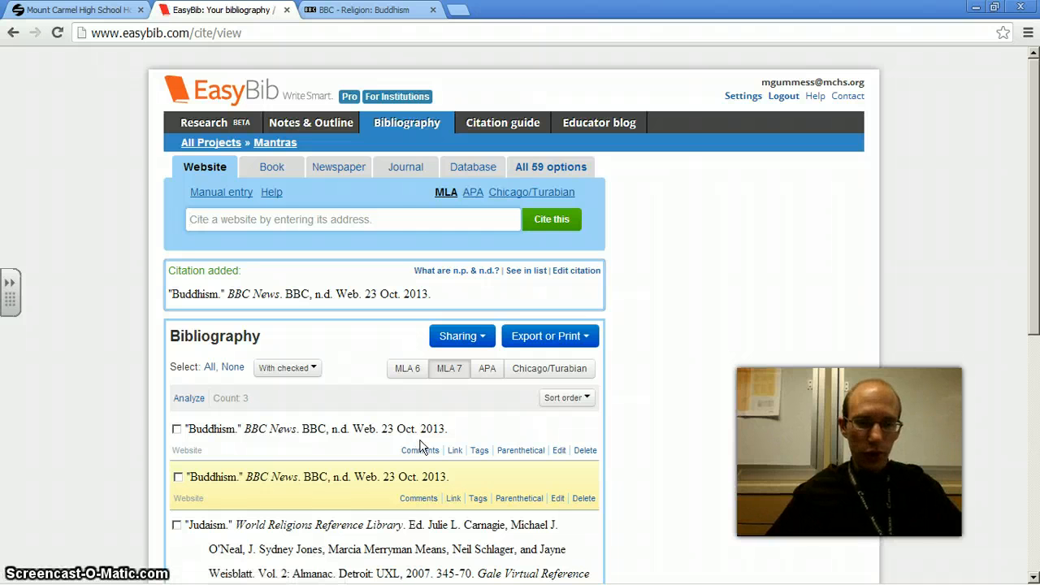
Step: Switch the source type to Book and open the manual entry form for a book citation
{"action": "left_click", "coordinate": [569, 372]}
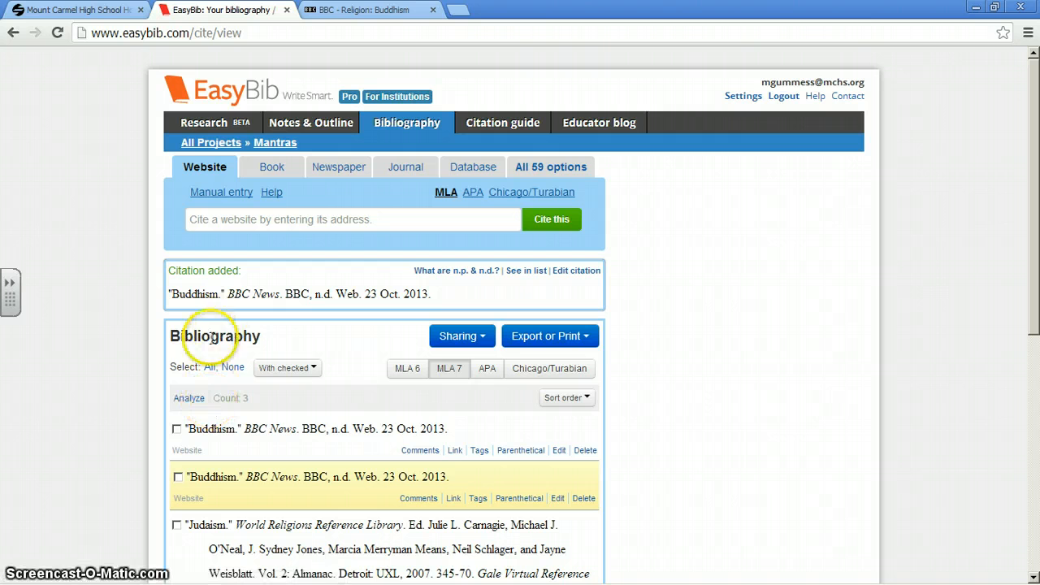
{"action": "left_click", "coordinate": [273, 170]}
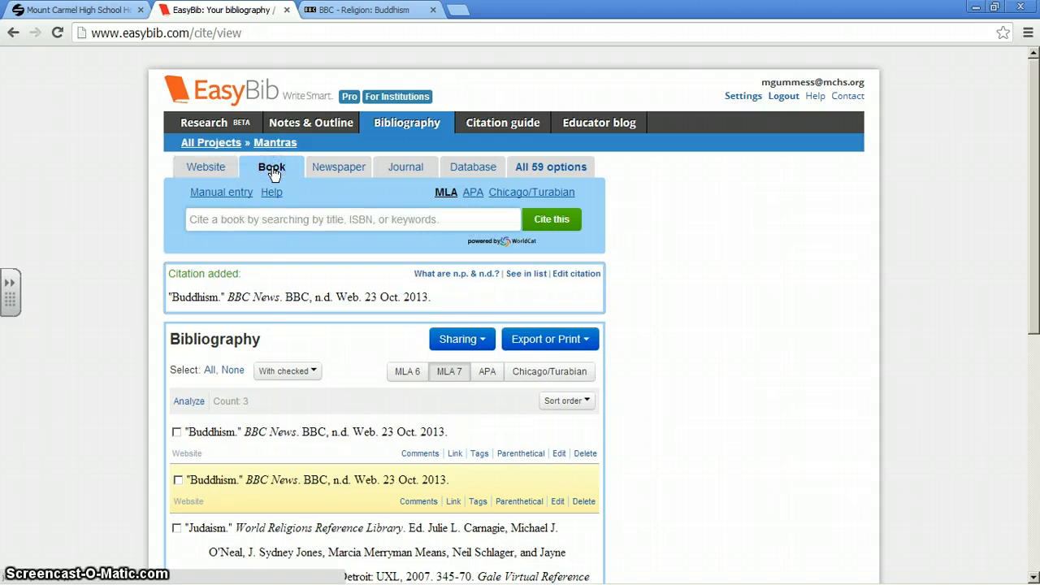
{"action": "left_click", "coordinate": [302, 225]}
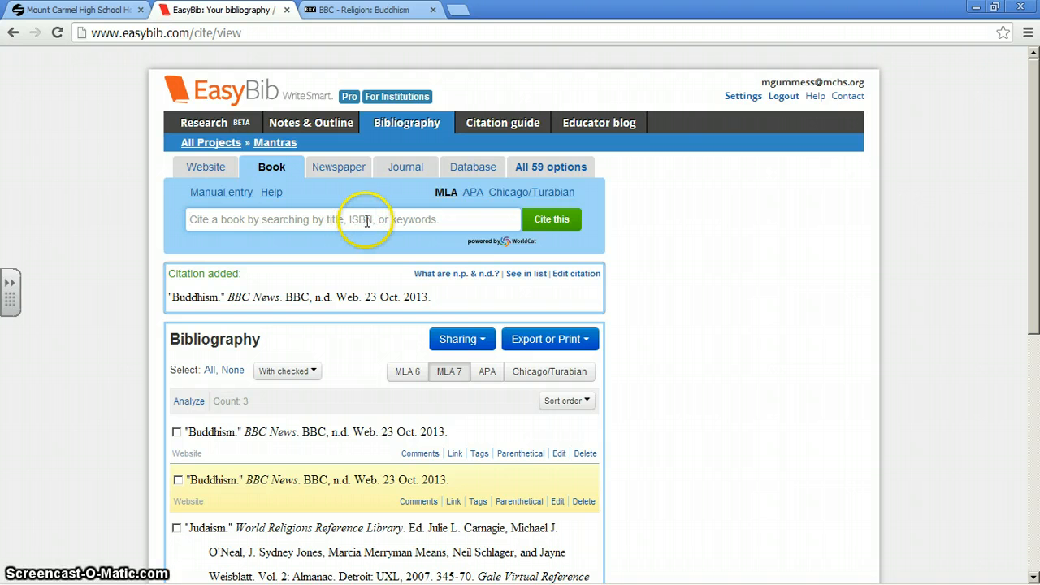
{"action": "left_click", "coordinate": [221, 192]}
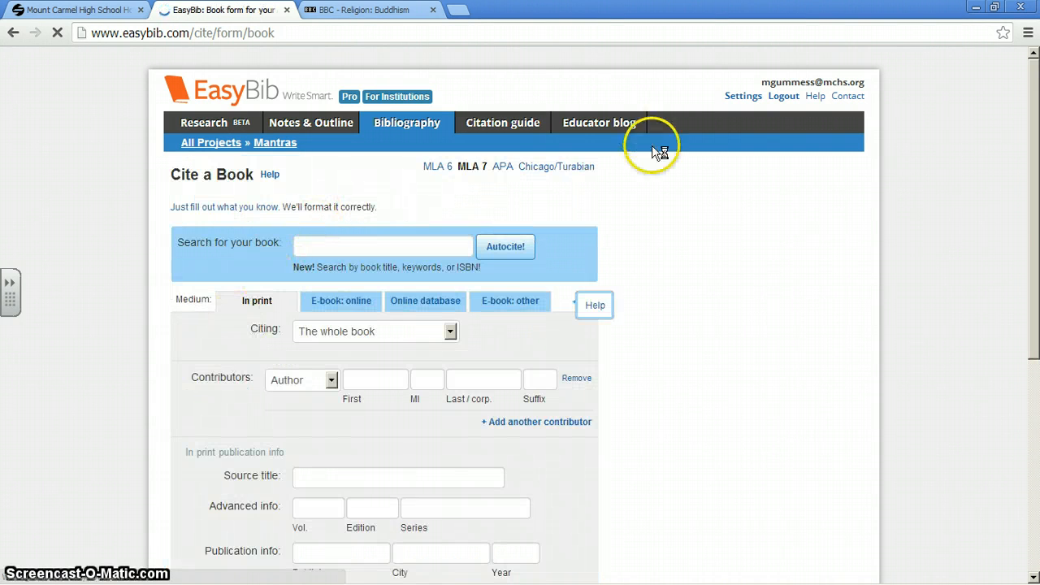
Step: Enter the full names of the book's four authors as contributors and go on to the source title
{"action": "left_click_drag", "start_coordinate": [1031, 204], "coordinate": [1029, 297]}
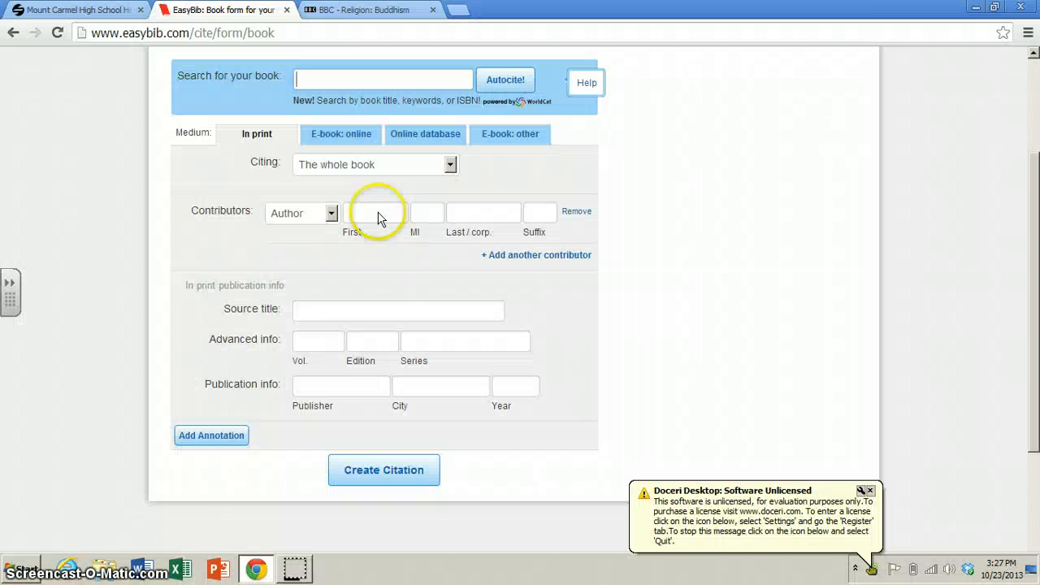
{"action": "left_click", "coordinate": [379, 213]}
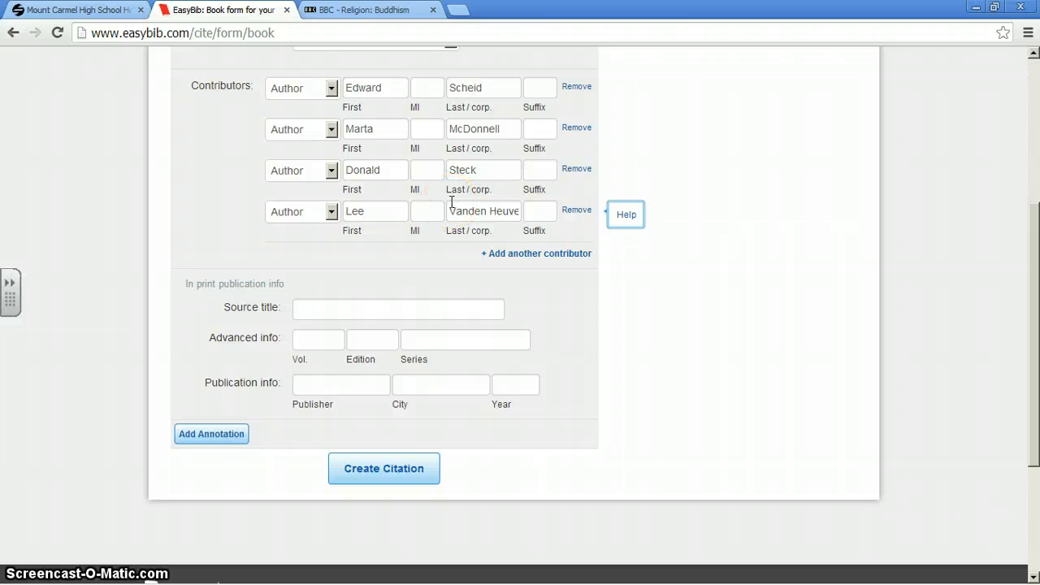
{"action": "left_click", "coordinate": [309, 303]}
{"action": "left_click", "coordinate": [324, 385]}
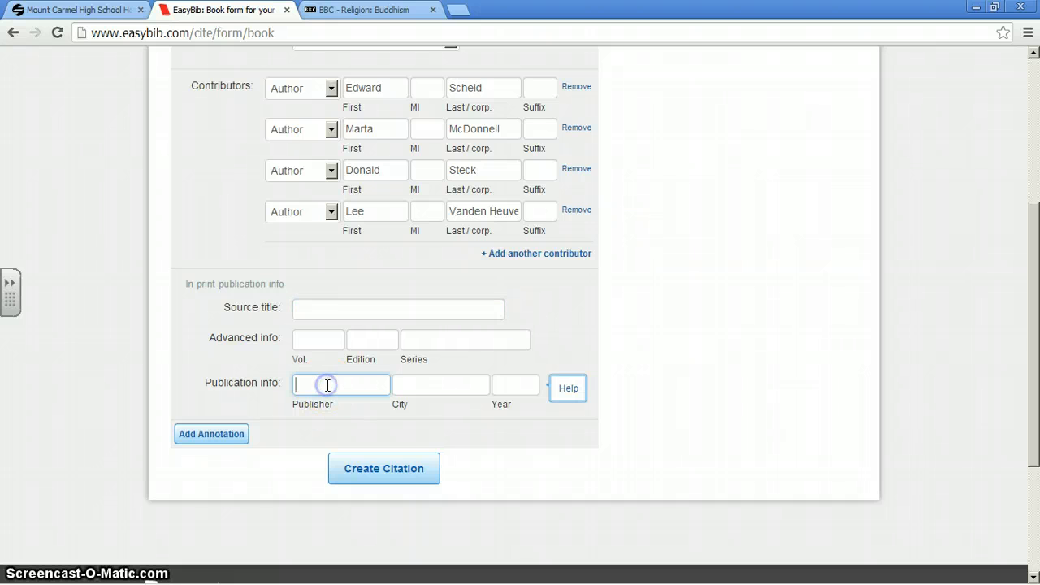
{"action": "left_click", "coordinate": [355, 310]}
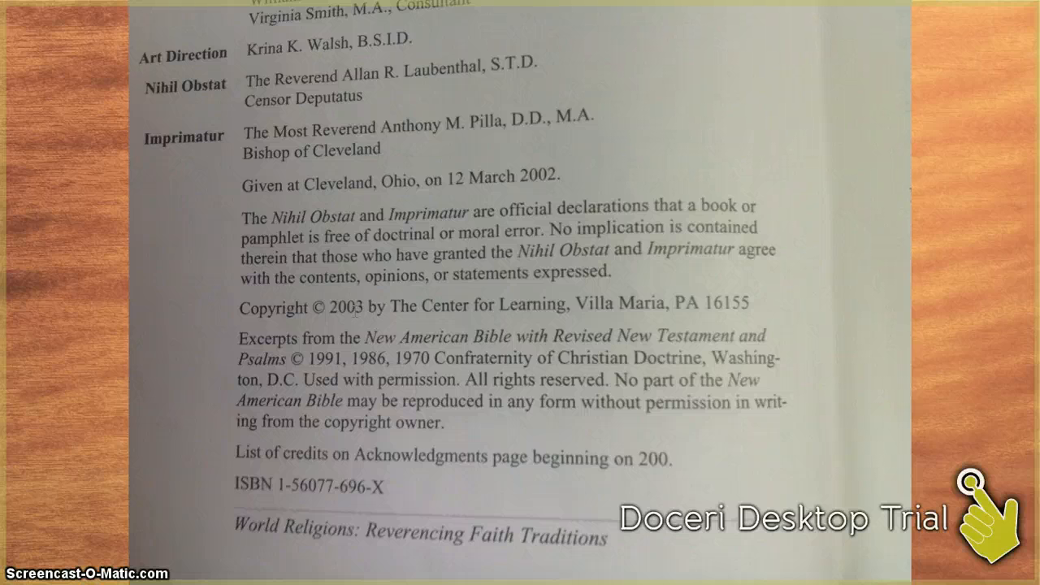
Step: Highlight the book title, copyright year, publisher and place of publication on the photographed copyright page in Doceri
{"action": "left_click_drag", "start_coordinate": [213, 524], "coordinate": [605, 545]}
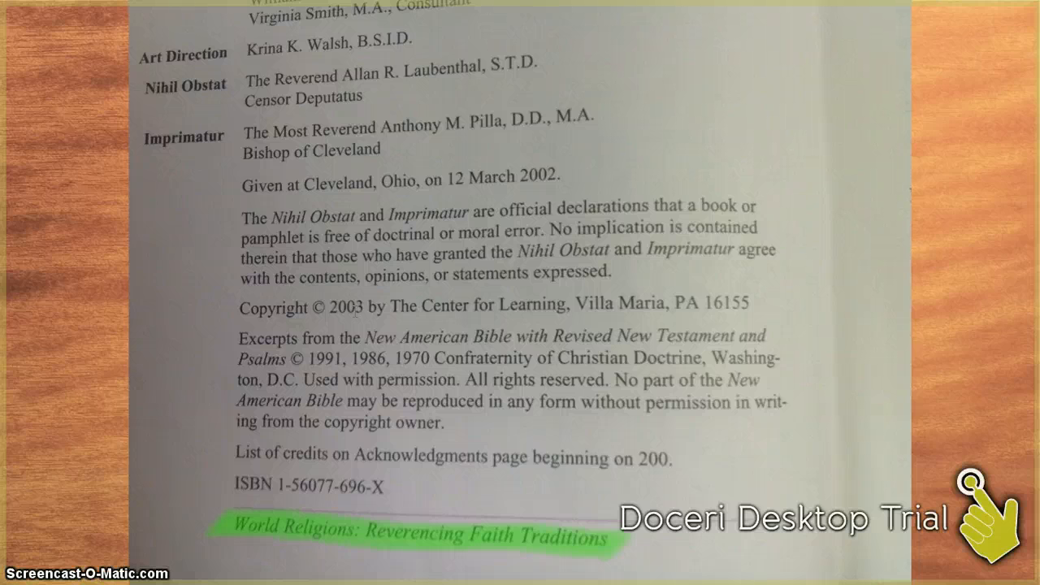
{"action": "left_click_drag", "start_coordinate": [315, 310], "coordinate": [352, 293]}
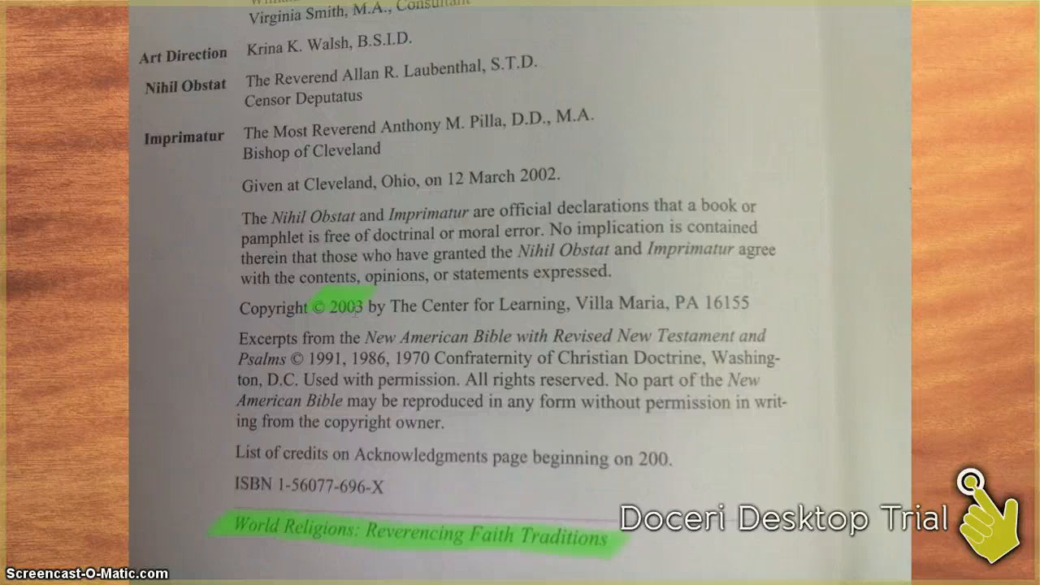
{"action": "left_click_drag", "start_coordinate": [392, 306], "coordinate": [564, 303]}
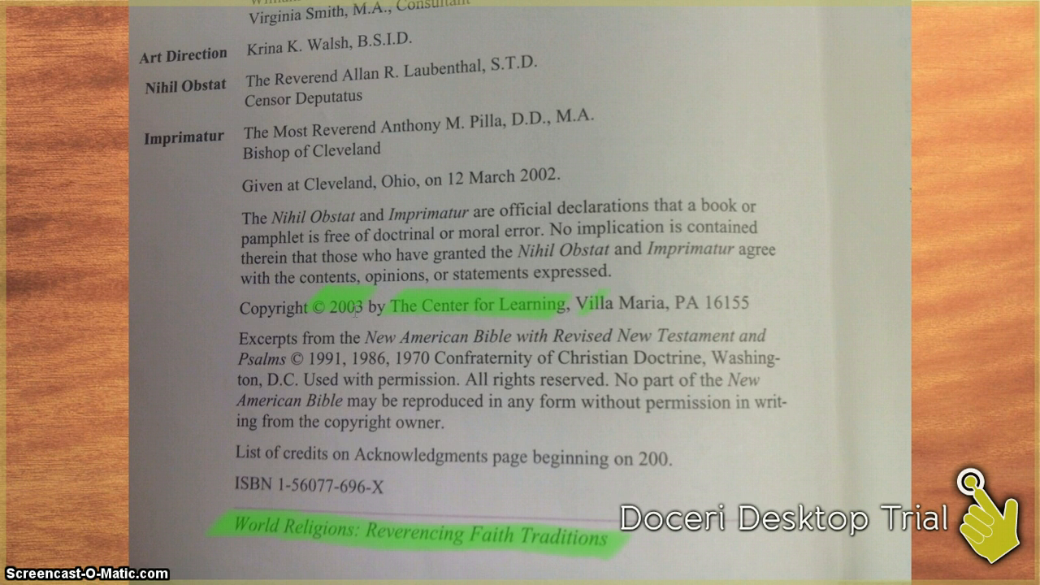
{"action": "left_click_drag", "start_coordinate": [605, 299], "coordinate": [707, 302]}
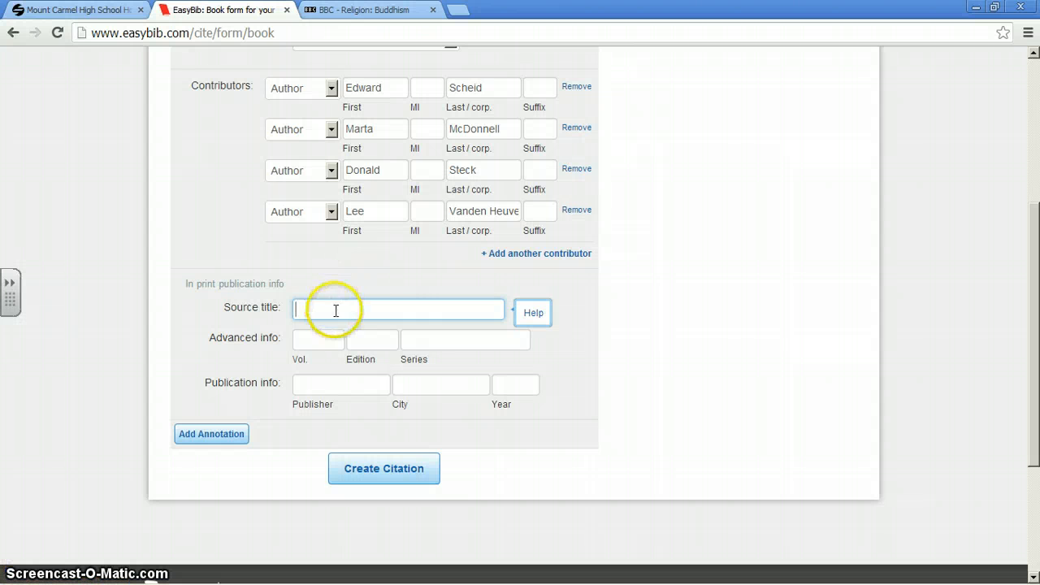
Step: Enter World Religions: Reverencing Faith Traditions as the source title, leaving volume, edition and series blank
{"action": "left_click", "coordinate": [334, 308]}
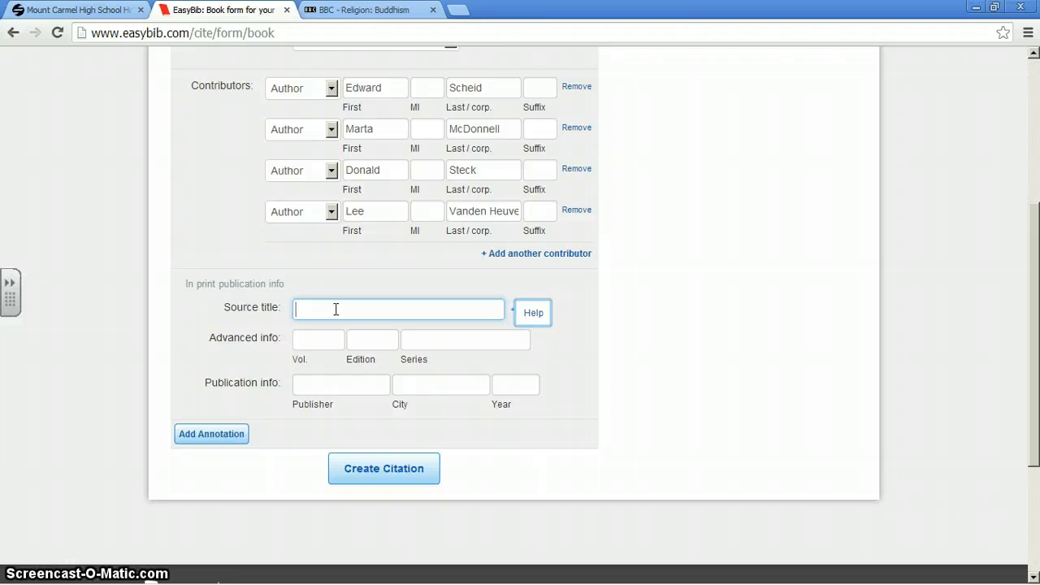
{"action": "type", "text": "World Religions: Reverencing "}
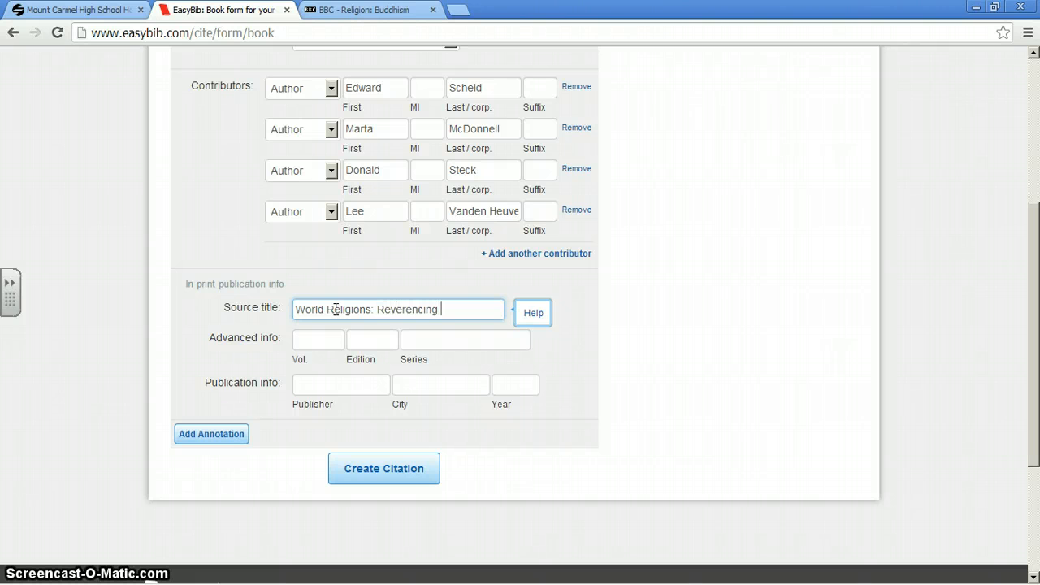
{"action": "type", "text": "Faith Traditions"}
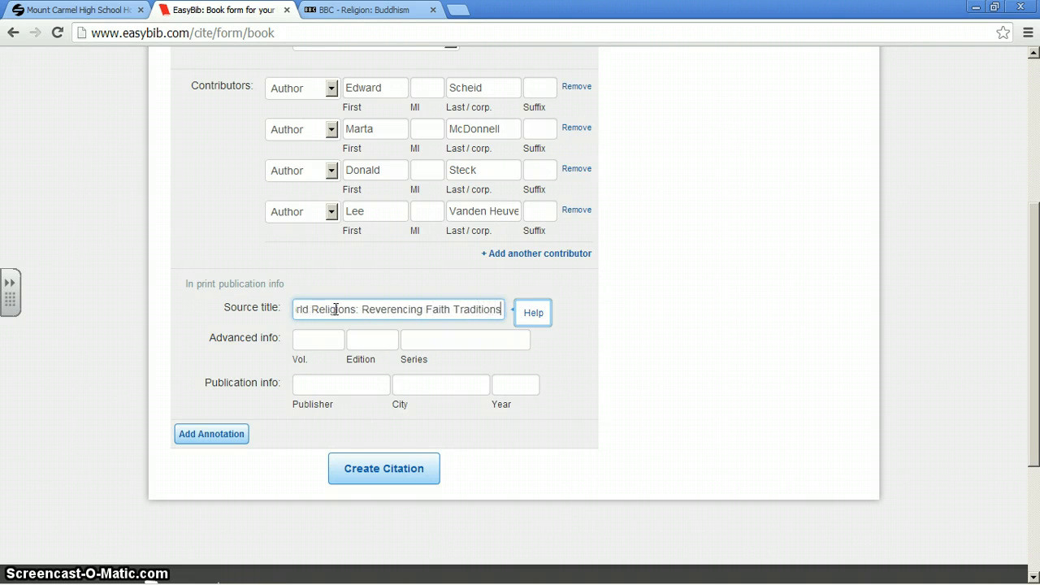
{"action": "key", "text": "Tab"}
{"action": "key", "text": "Tab"}
{"action": "key", "text": "Tab"}
{"action": "key", "text": "Tab"}
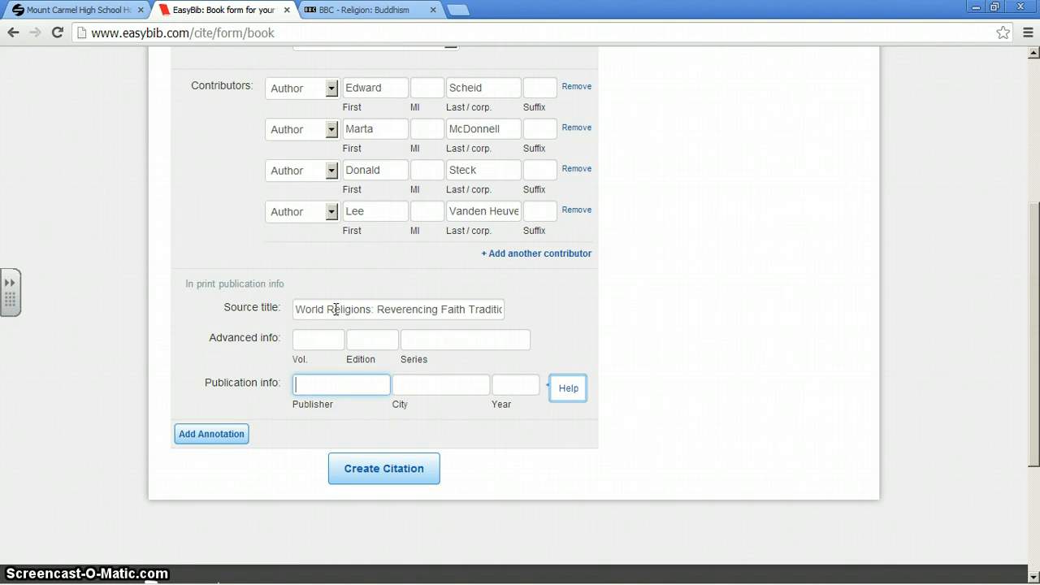
Step: Enter The Center for Learning as the book's publisher
{"action": "type", "text": "The Center for LEarnin"}
{"action": "key", "text": "BackSpace"}
{"action": "key", "text": "BackSpace"}
{"action": "key", "text": "BackSpace"}
{"action": "key", "text": "BackSpace"}
{"action": "key", "text": "BackSpace"}
{"action": "key", "text": "BackSpace"}
{"action": "type", "text": "e"}
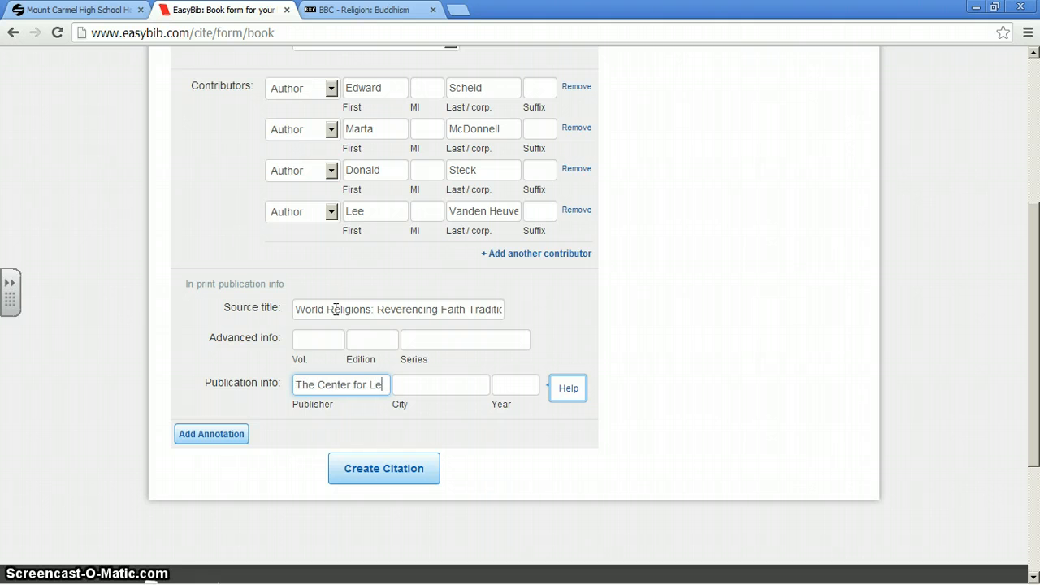
{"action": "type", "text": "arning"}
{"action": "key", "text": "Tab"}
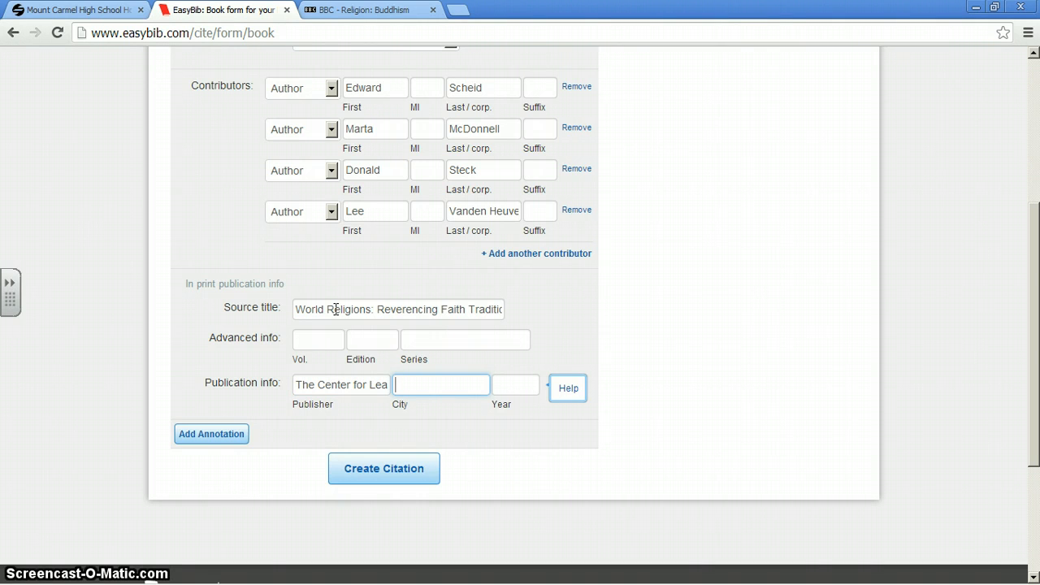
Step: Set the publication city to Villa Maria, PA and the year to 2003, and create the book citation
{"action": "type", "text": "Villa Maria"}
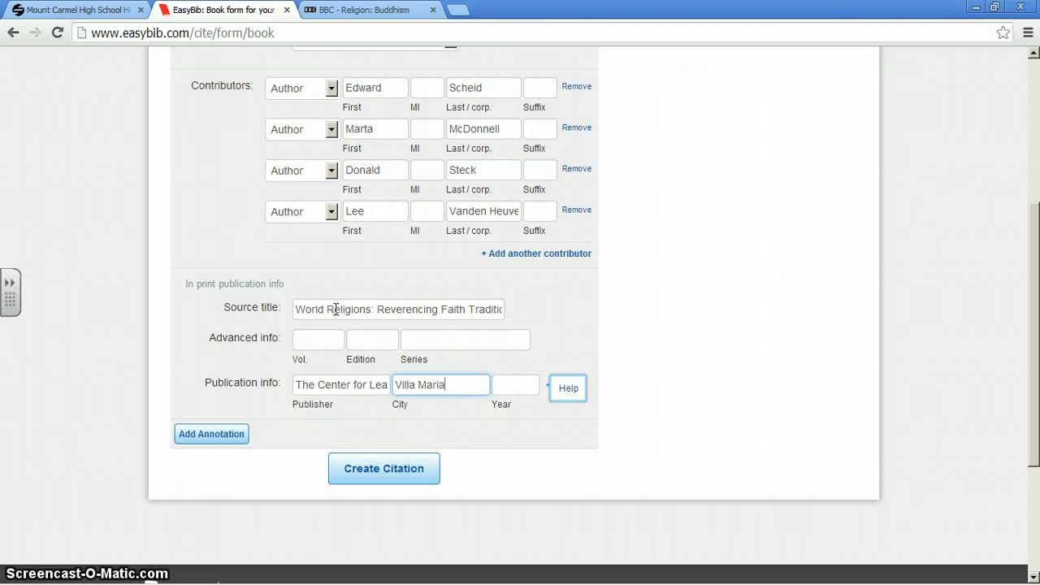
{"action": "type", "text": ","}
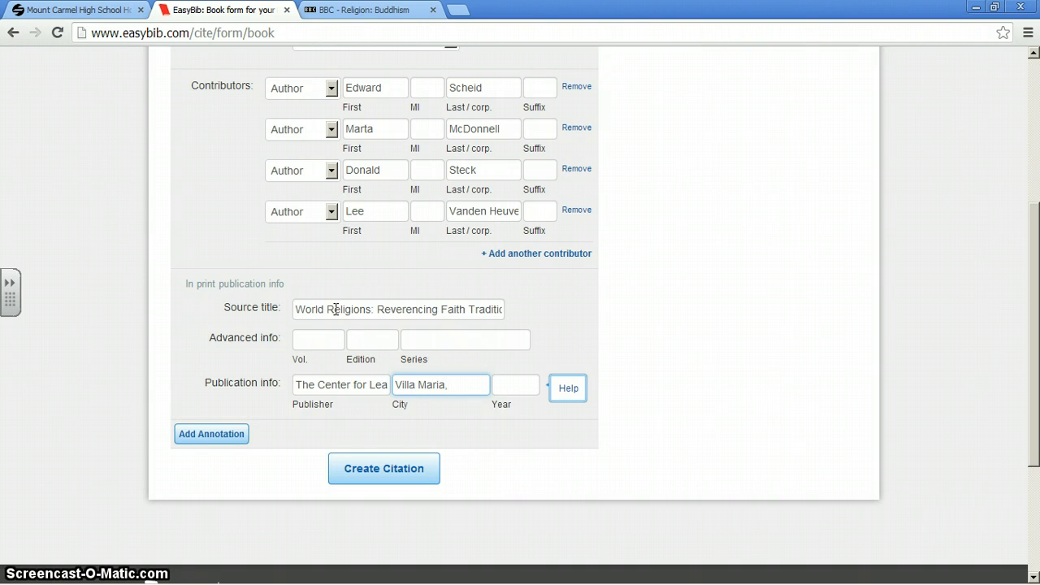
{"action": "type", "text": " PA"}
{"action": "key", "text": "Tab"}
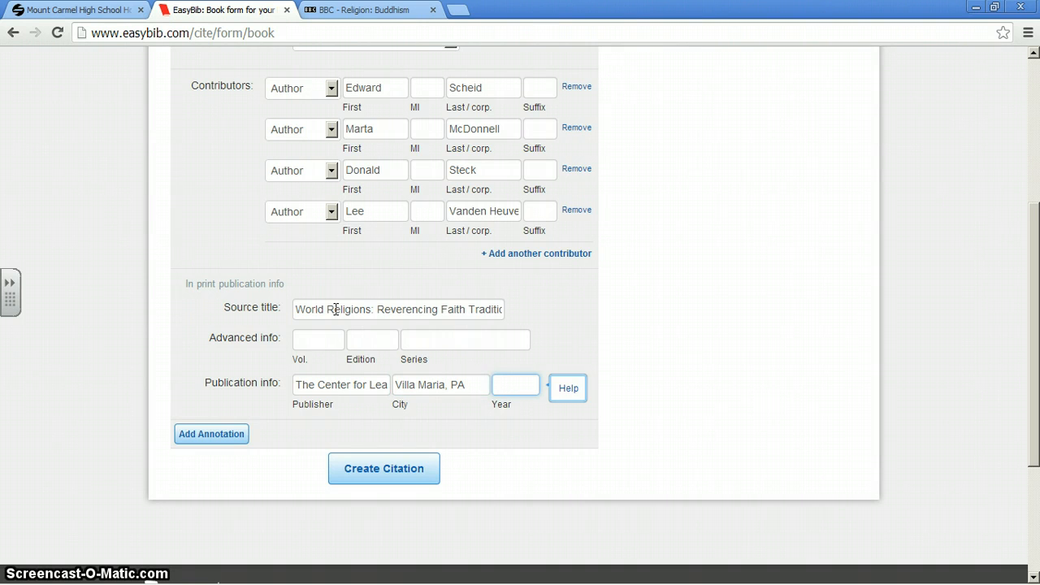
{"action": "type", "text": "2003"}
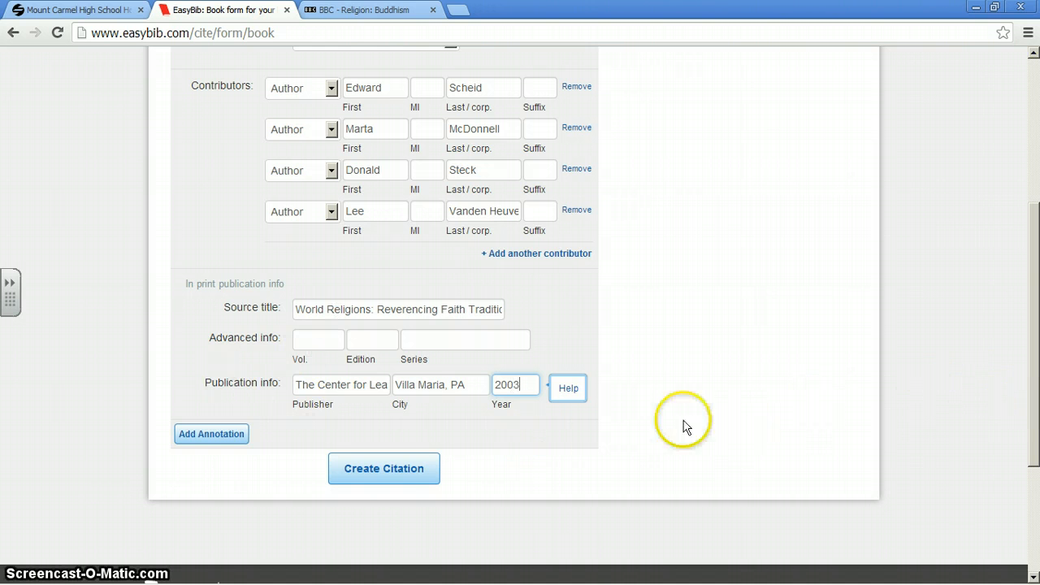
{"action": "left_click", "coordinate": [433, 472]}
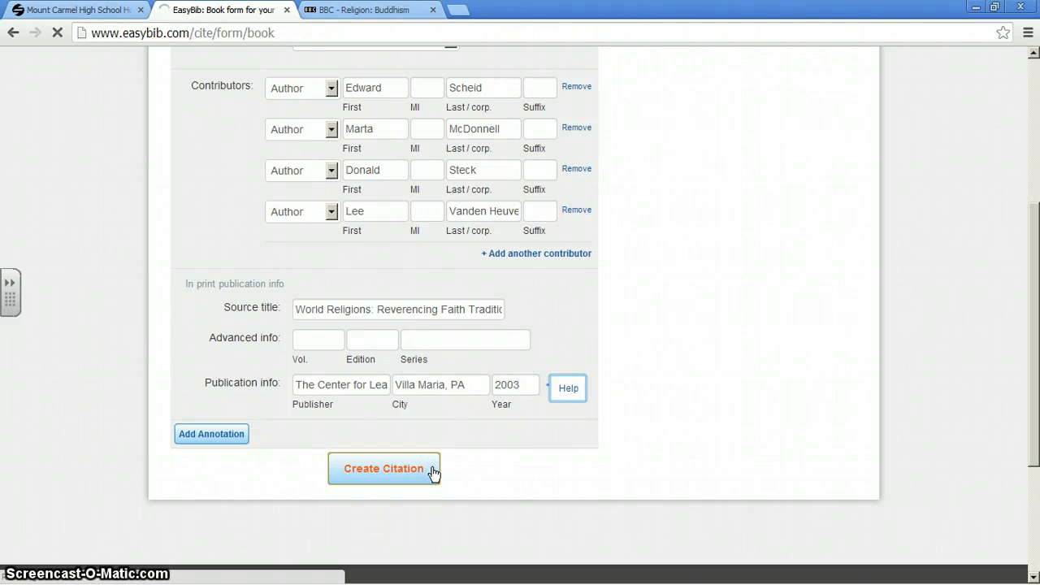